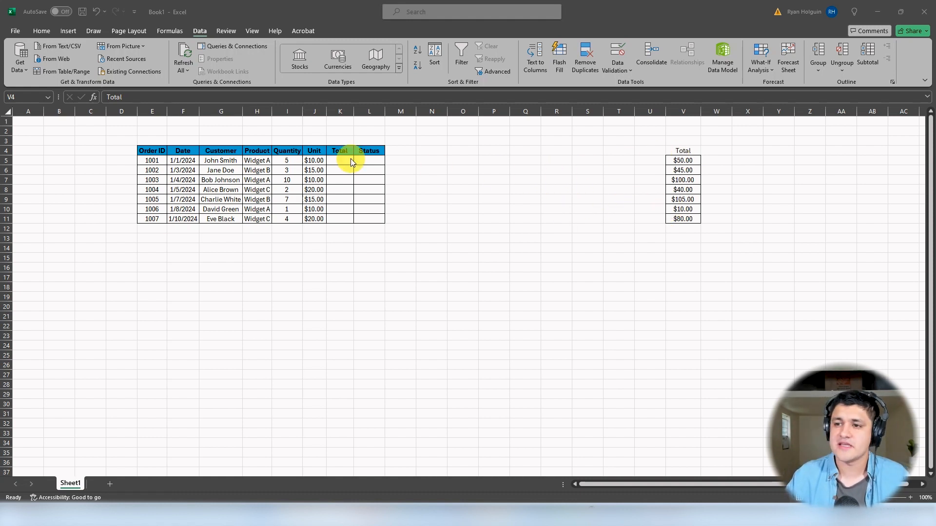
# Step: Enter the first two order totals manually in K5 and K6, and clear both cells
pyautogui.moveTo(341, 151); pyautogui.dragTo(349, 218)
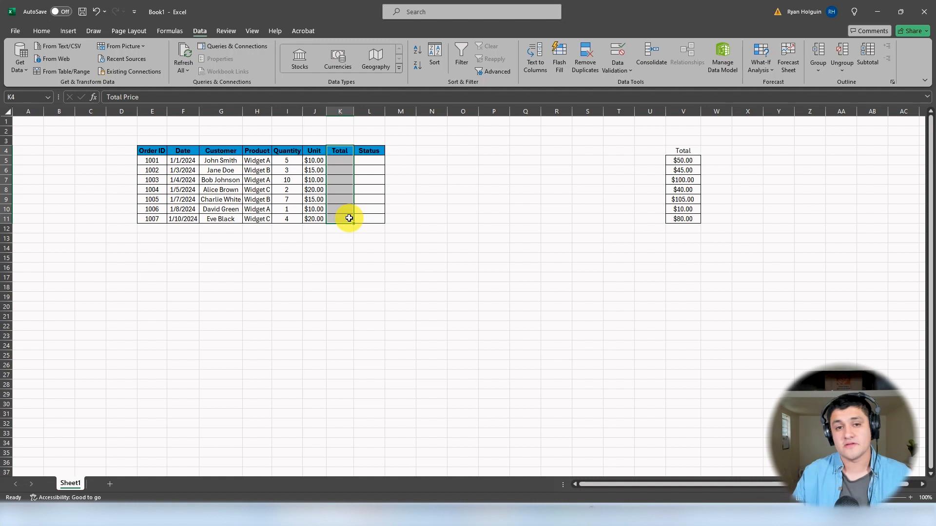
pyautogui.click(345, 161)
pyautogui.write('51')
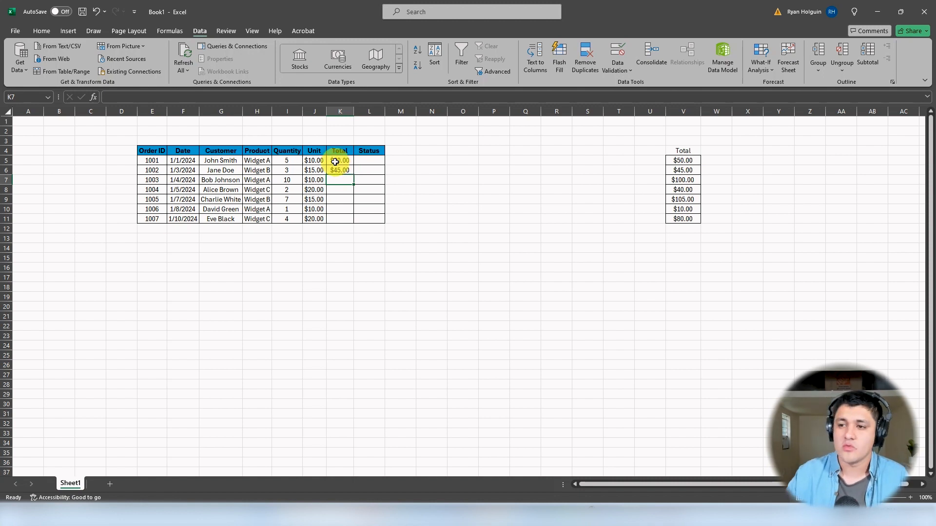
pyautogui.moveTo(338, 162); pyautogui.dragTo(344, 169)
pyautogui.press('Delete')
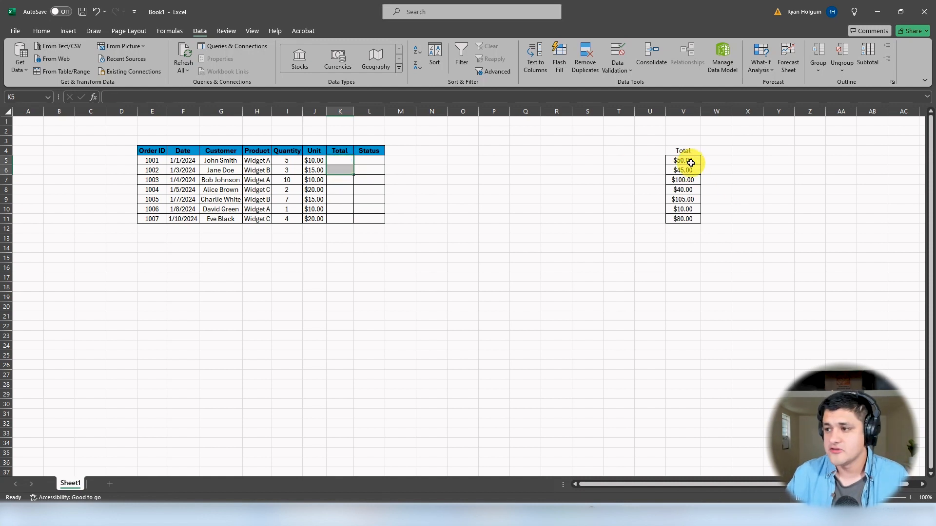
# Step: Copy the totals in V5:V11, paste them as values into the Total column from K5, and undo the paste
pyautogui.moveTo(687, 160); pyautogui.dragTo(687, 219)
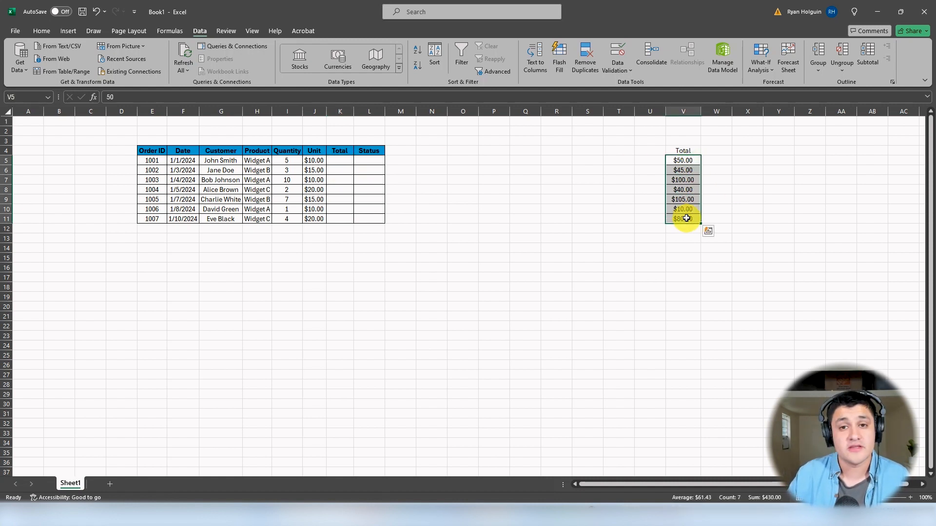
pyautogui.rightClick(684, 161)
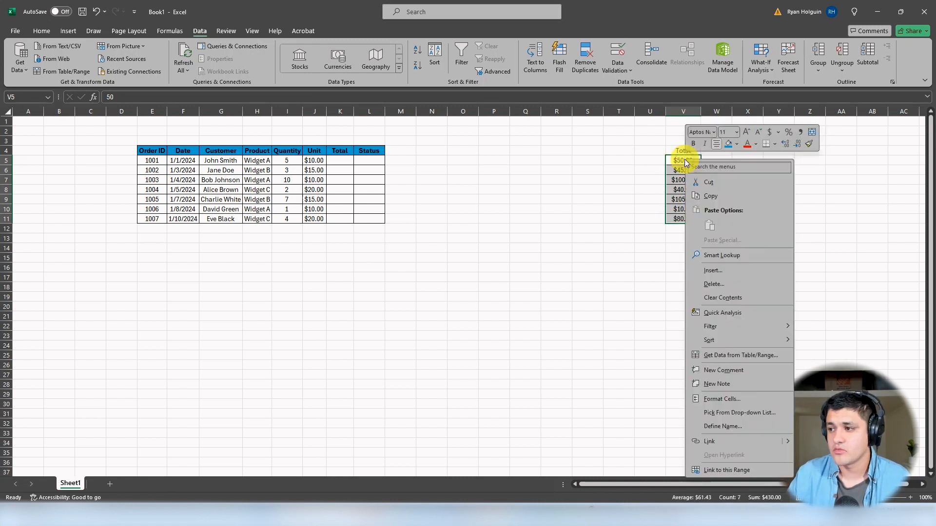
pyautogui.click(715, 199)
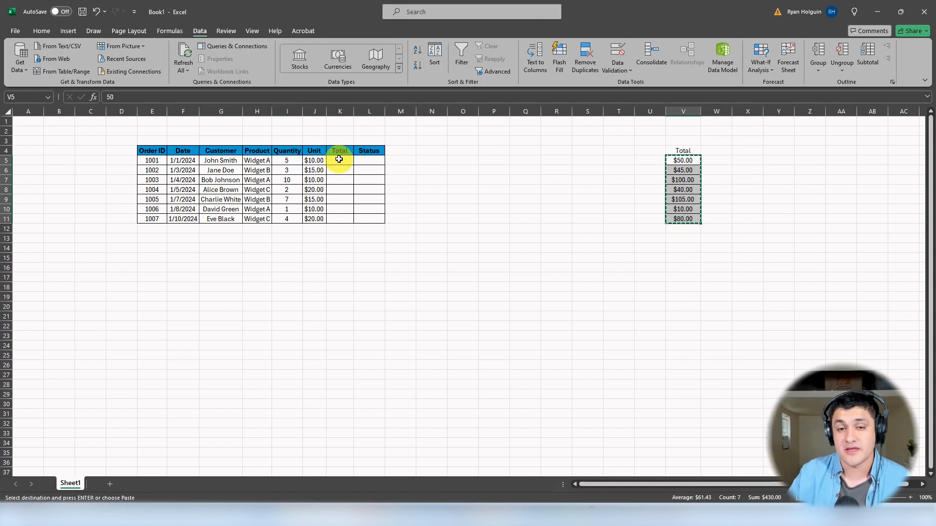
pyautogui.click(339, 161)
pyautogui.rightClick(339, 161)
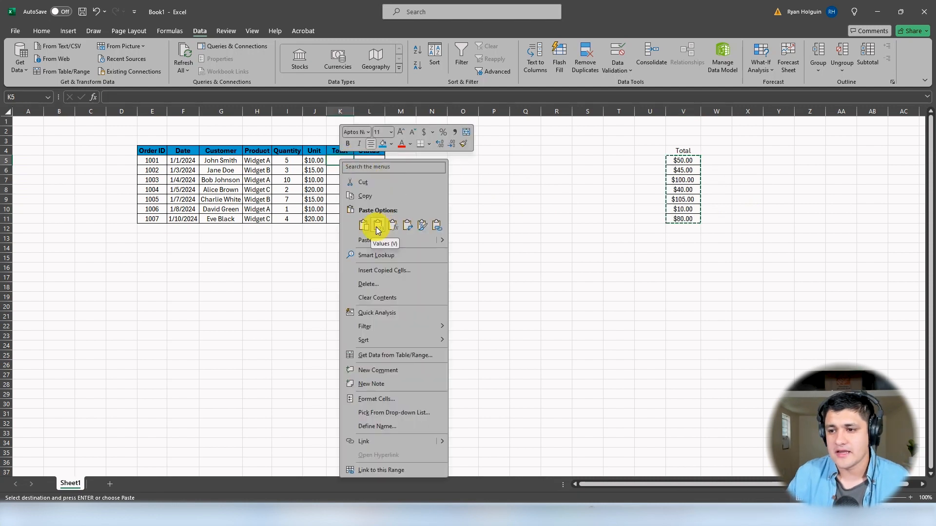
pyautogui.click(384, 224)
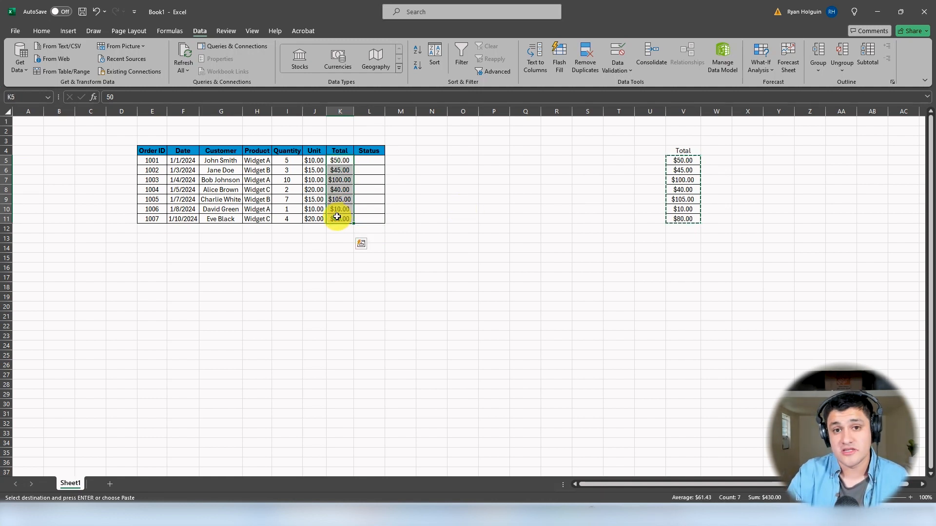
pyautogui.hotkey('ctrl', 'z')
pyautogui.click(681, 158)
pyautogui.moveTo(681, 160); pyautogui.dragTo(681, 219)
pyautogui.hotkey('ctrl', 'c')
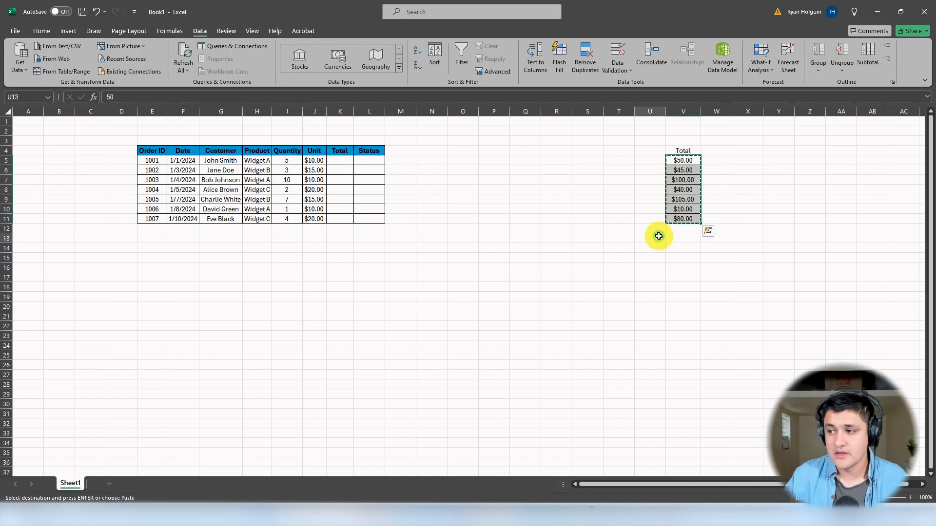
pyautogui.click(658, 234)
pyautogui.click(675, 160)
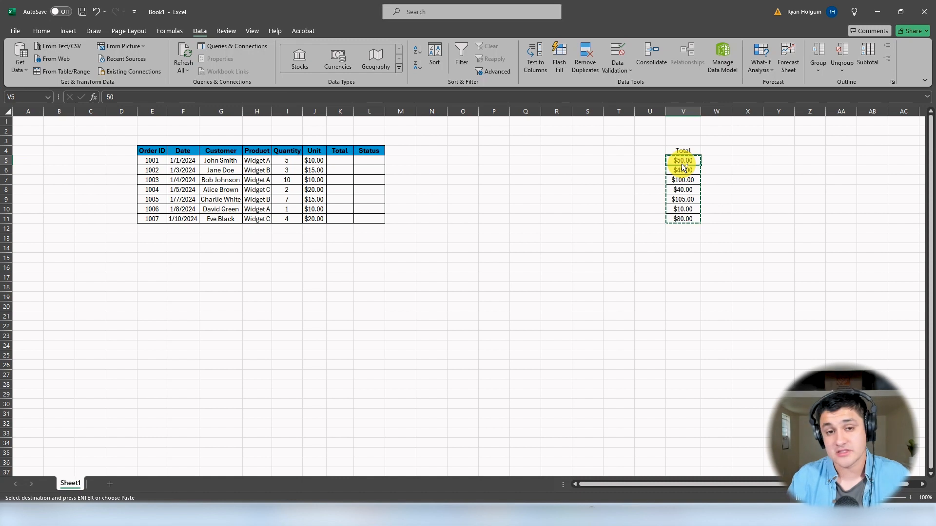
pyautogui.hotkey('ctrl', 'v')
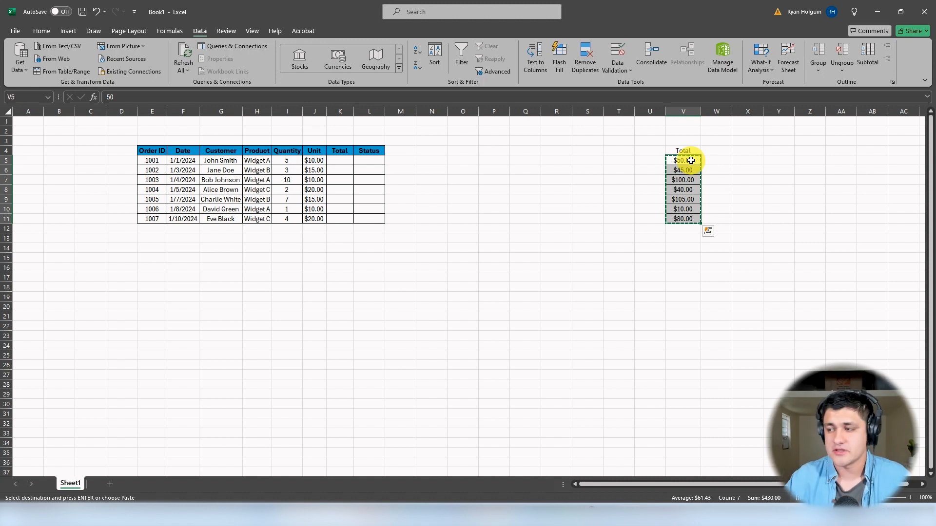
pyautogui.click(651, 161)
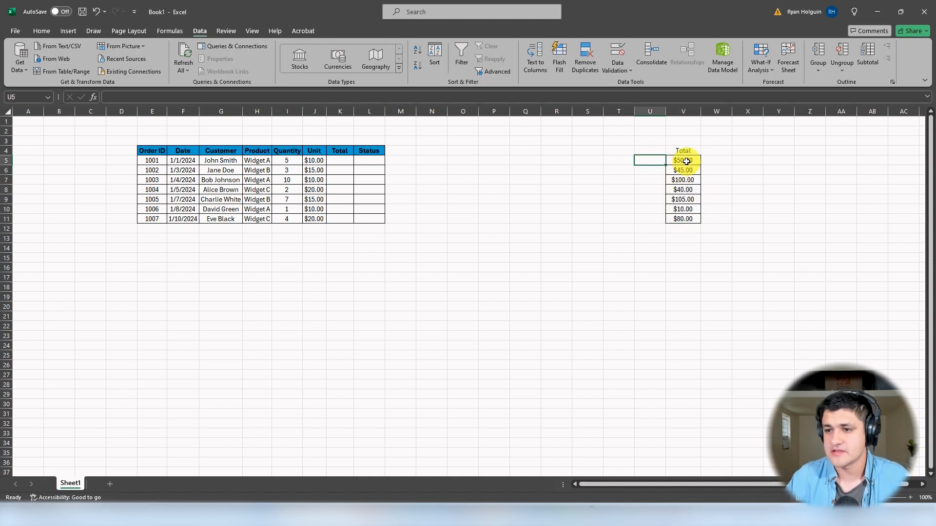
# Step: Copy the totals from V5:V11 into the Total column at K5:K11 and clear the source contents in V4:V11
pyautogui.click(686, 161)
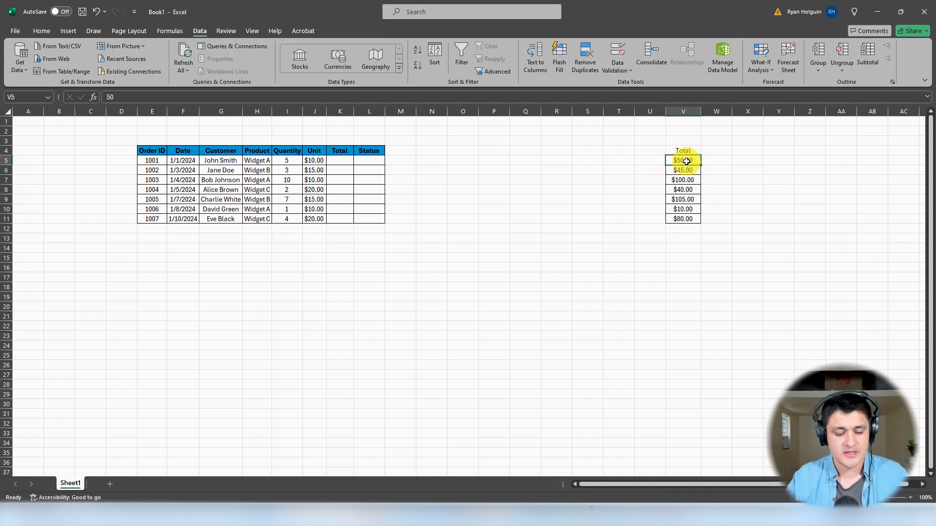
pyautogui.hotkey('ctrl', 'shift', 'Down')
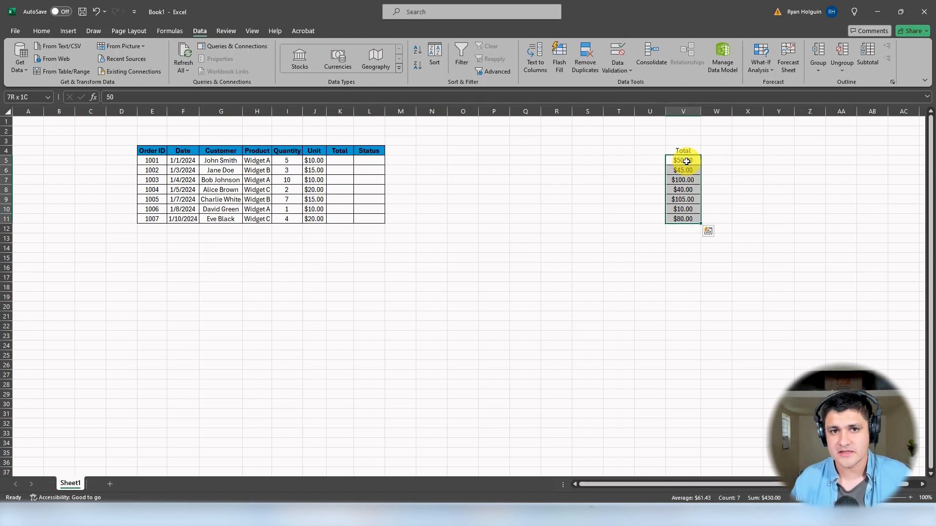
pyautogui.hotkey('ctrl', 'c')
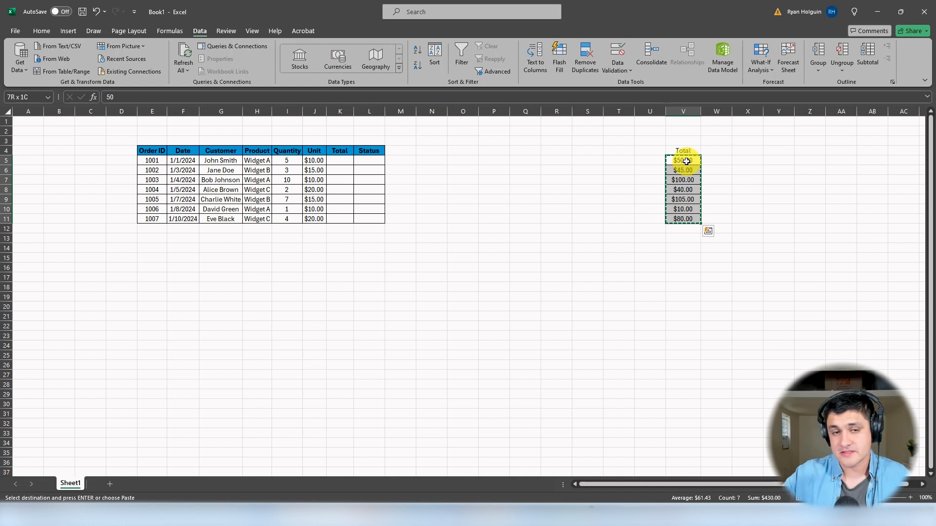
pyautogui.click(337, 160)
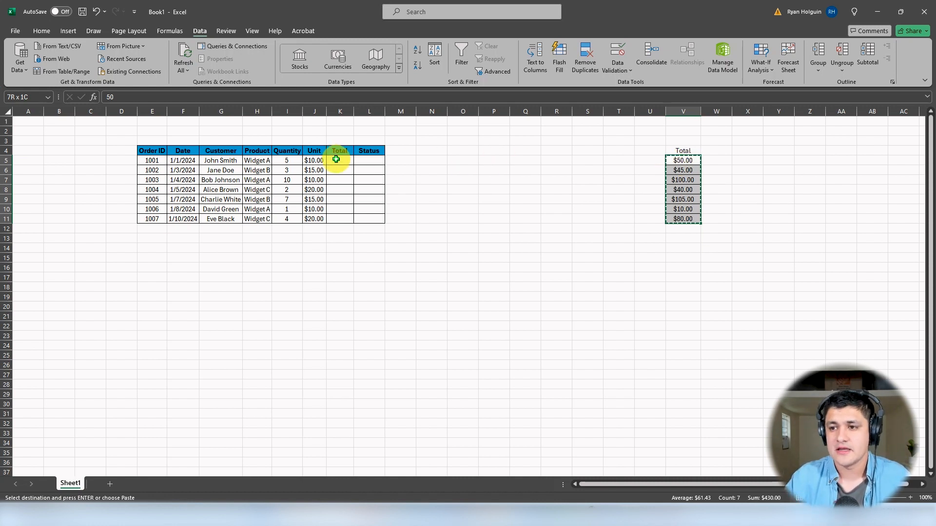
pyautogui.hotkey('ctrl', 'v')
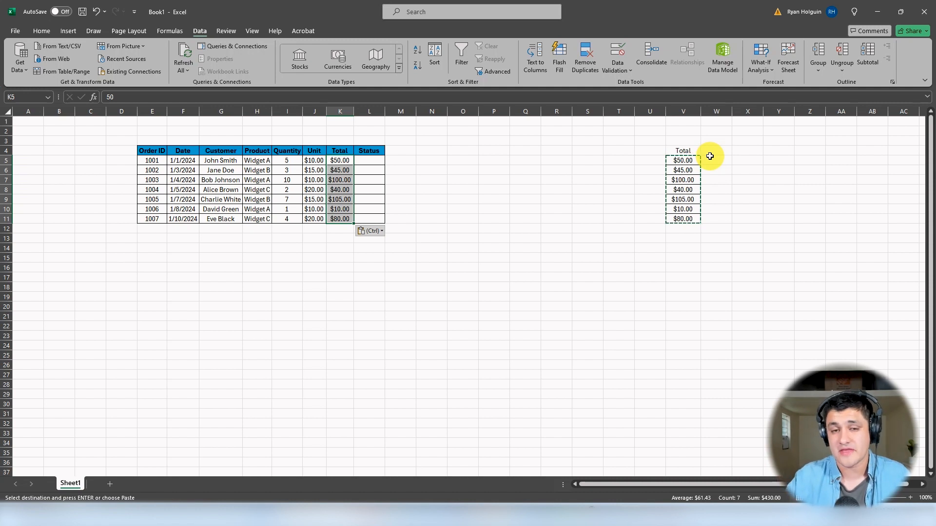
pyautogui.moveTo(687, 150); pyautogui.dragTo(688, 220)
pyautogui.press('Delete')
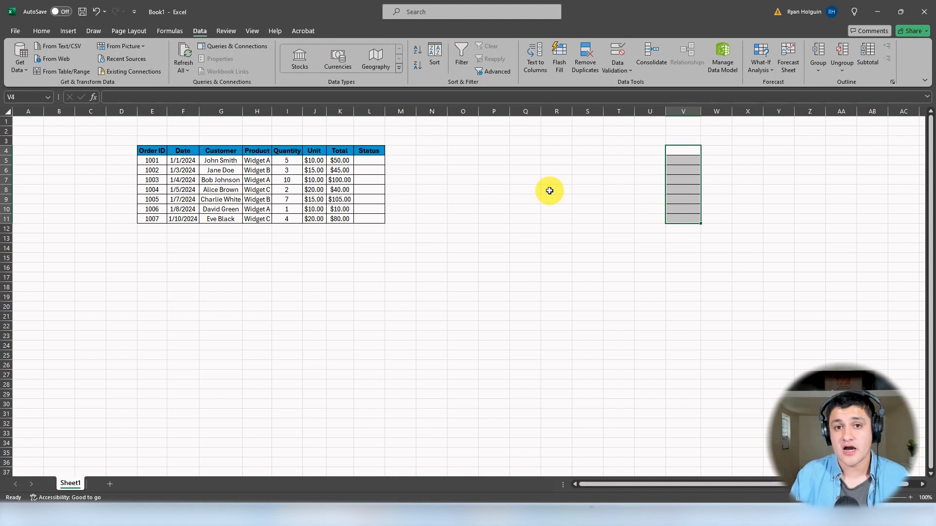
# Step: Enter Paid individually in every Status cell from L5 to L11, and clear the whole range
pyautogui.click(370, 162)
pyautogui.write('Paid')
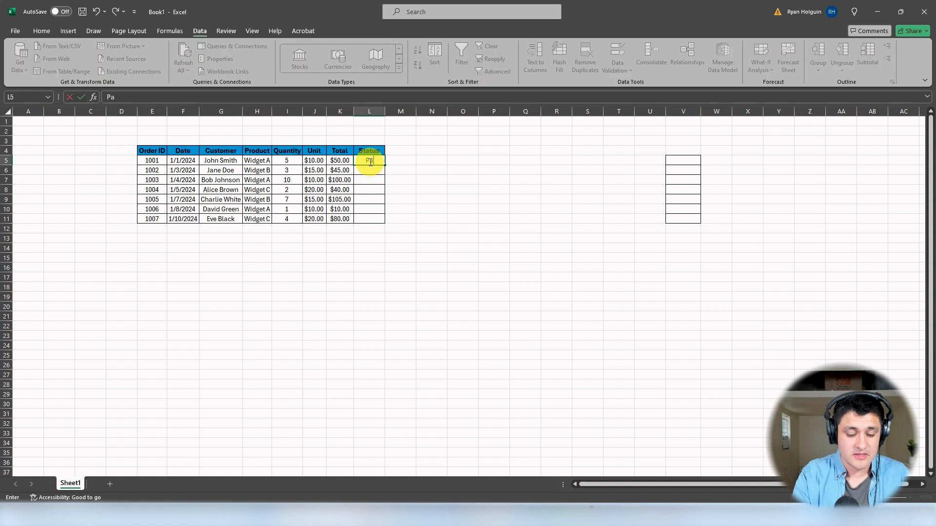
pyautogui.press('Return')
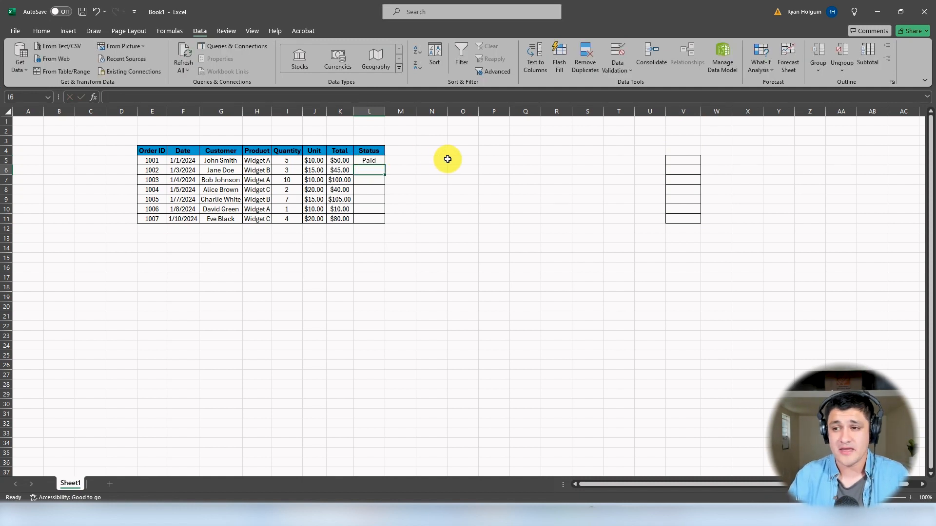
pyautogui.write('Pa')
pyautogui.press('Return')
pyautogui.write('Paid')
pyautogui.press('Return')
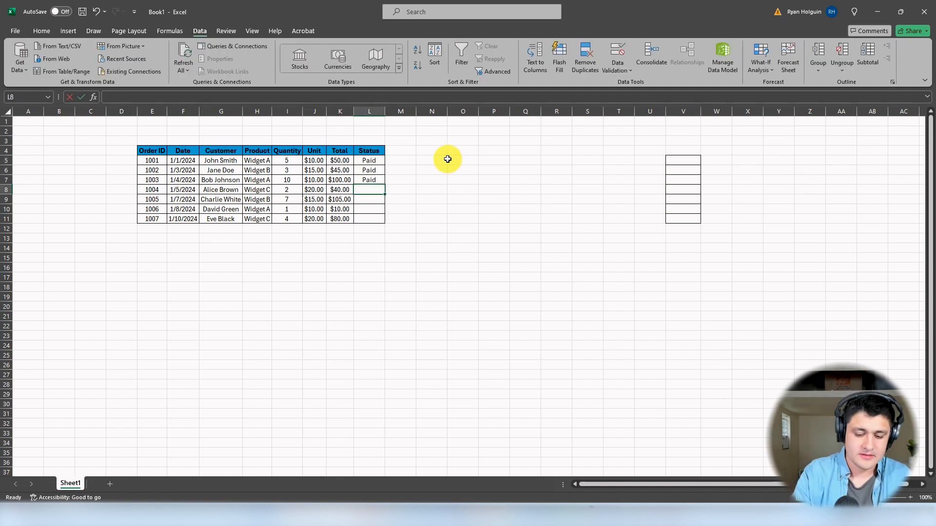
pyautogui.write('Paid')
pyautogui.press('Return')
pyautogui.write('Paid')
pyautogui.press('Return')
pyautogui.write('p')
pyautogui.press('Return')
pyautogui.write('p')
pyautogui.press('Return')
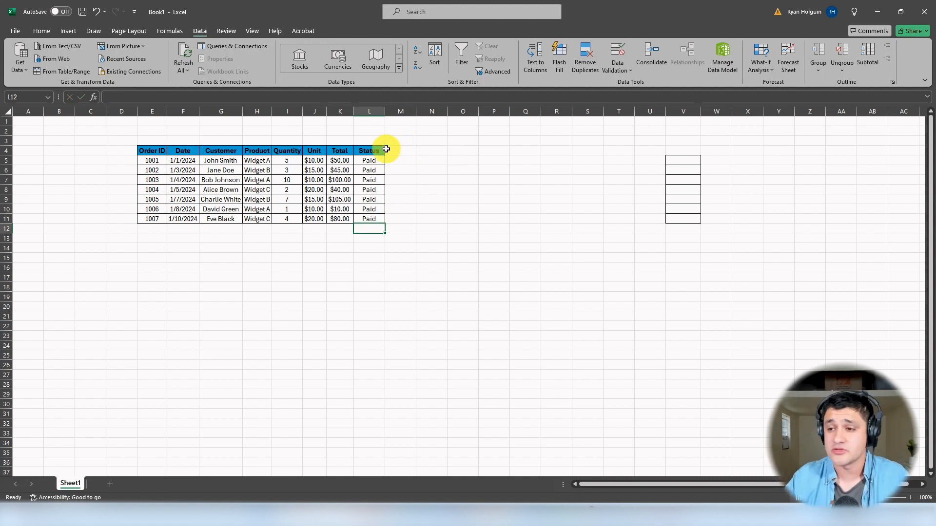
pyautogui.moveTo(370, 161); pyautogui.dragTo(364, 219)
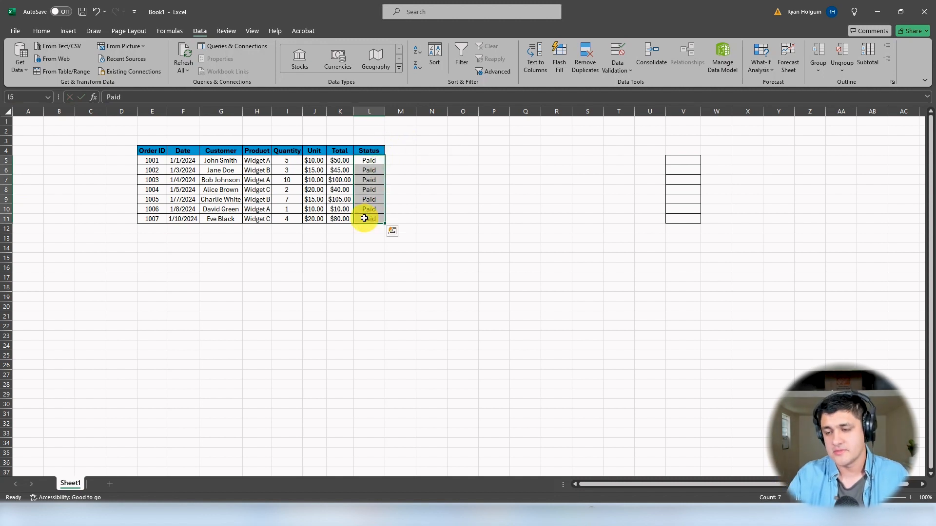
pyautogui.press('Delete')
# Step: Enter Paid in the first Status cell, L5, and keep that cell selected
pyautogui.click(369, 162)
pyautogui.write('p')
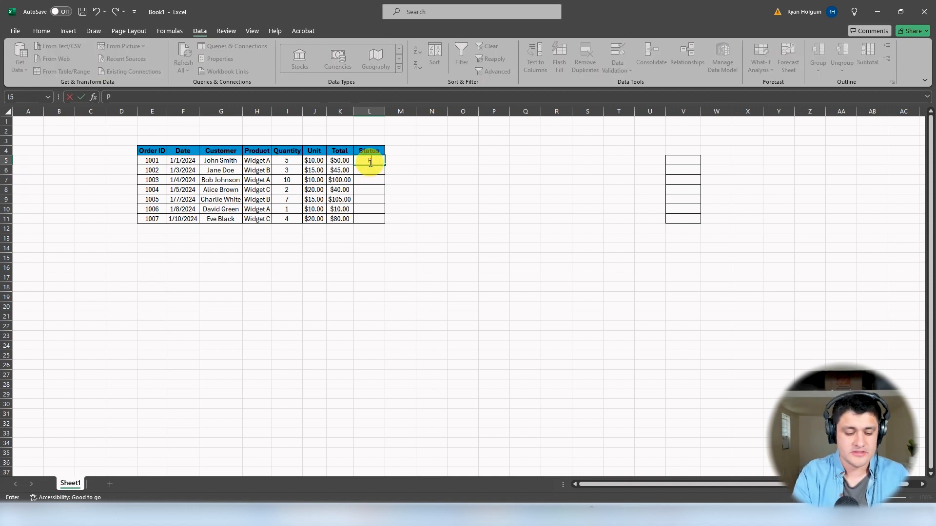
pyautogui.press('Return')
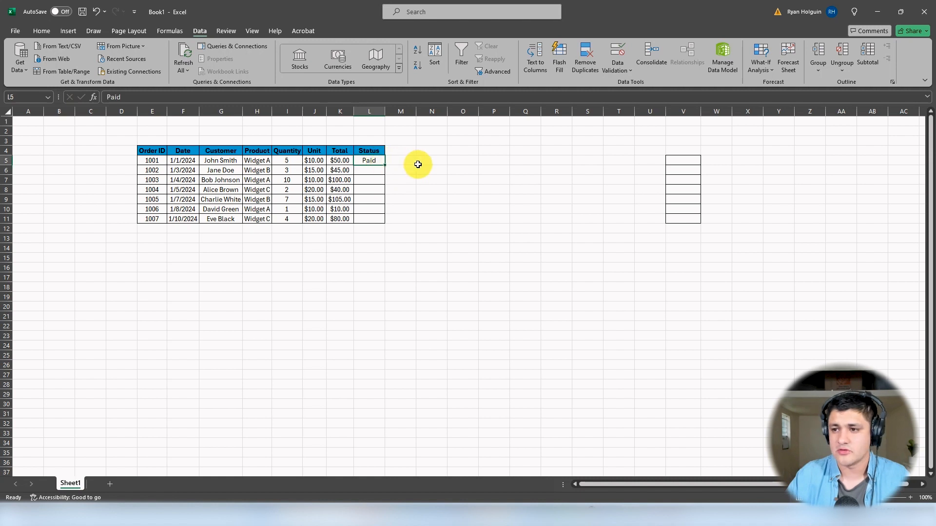
pyautogui.click(371, 161)
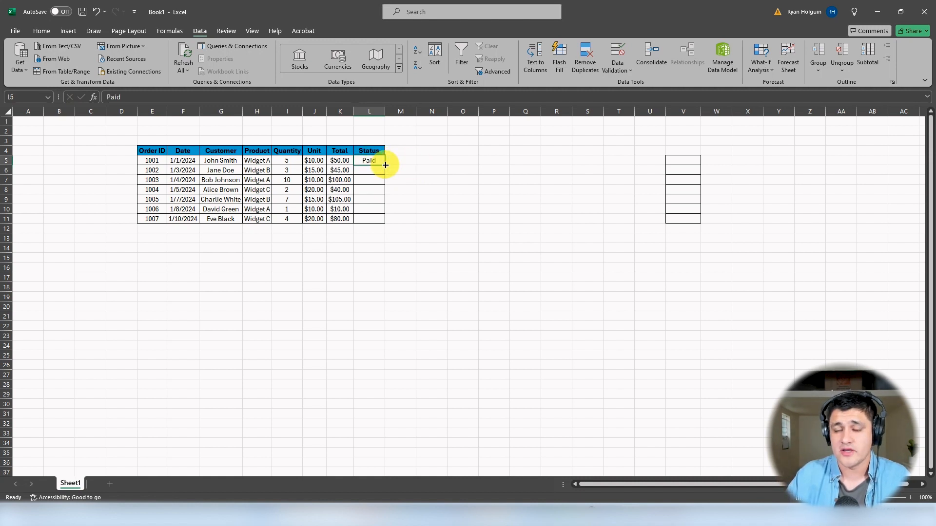
# Step: Fill the Paid status from L5 down to L11, and clear the copies in L6:L11
pyautogui.moveTo(385, 165); pyautogui.dragTo(369, 217)
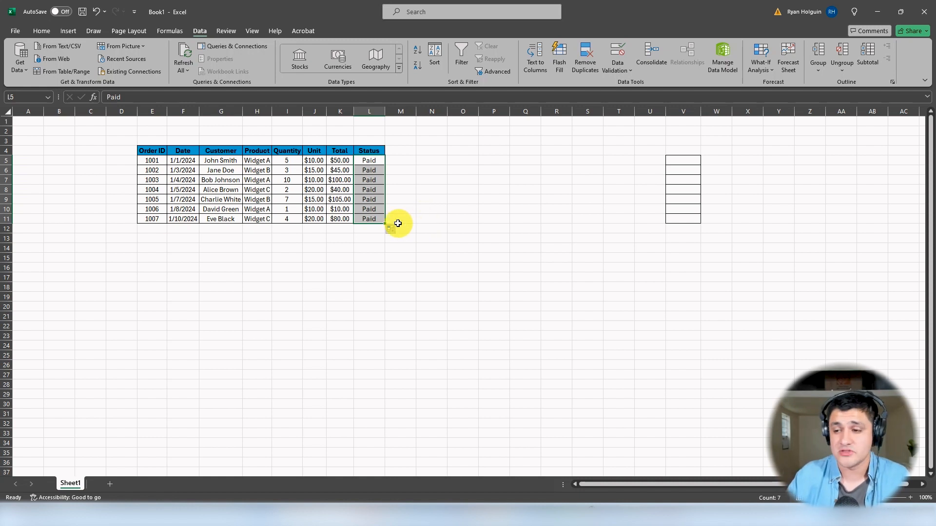
pyautogui.moveTo(368, 219); pyautogui.dragTo(370, 173)
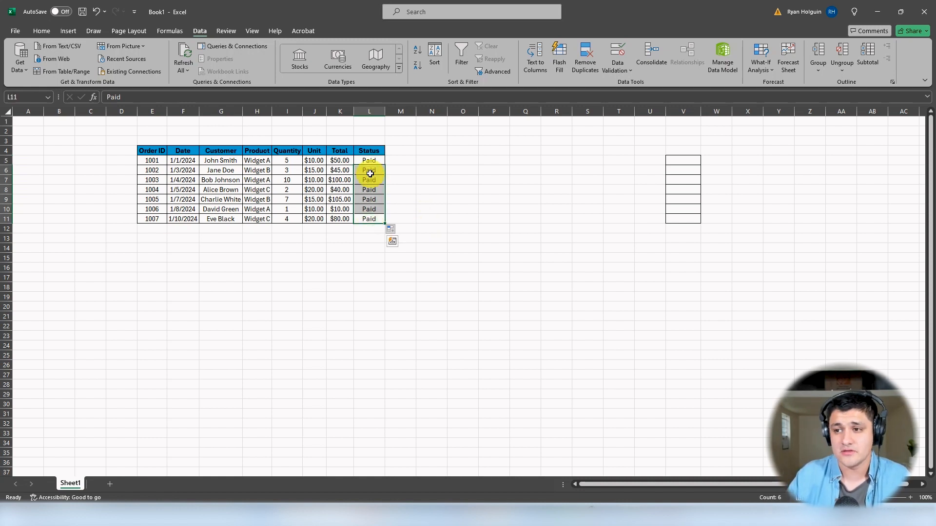
pyautogui.press('Delete')
pyautogui.click(382, 218)
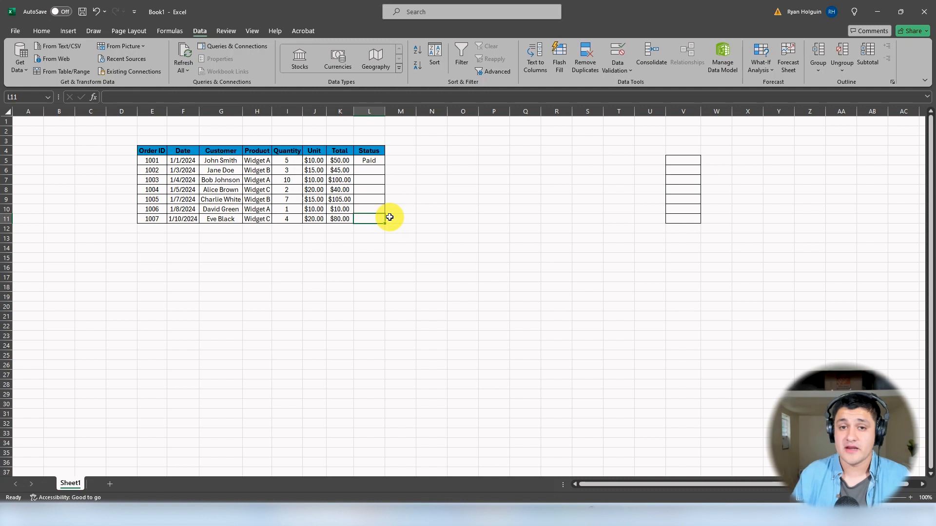
# Step: Autofill the Paid status from L5 down to the last order row, L11
pyautogui.click(382, 160)
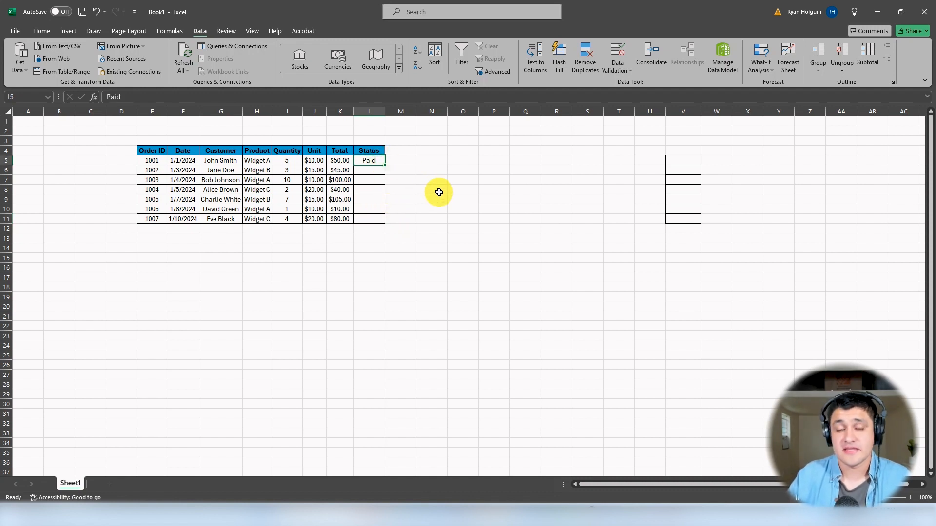
pyautogui.doubleClick(384, 165)
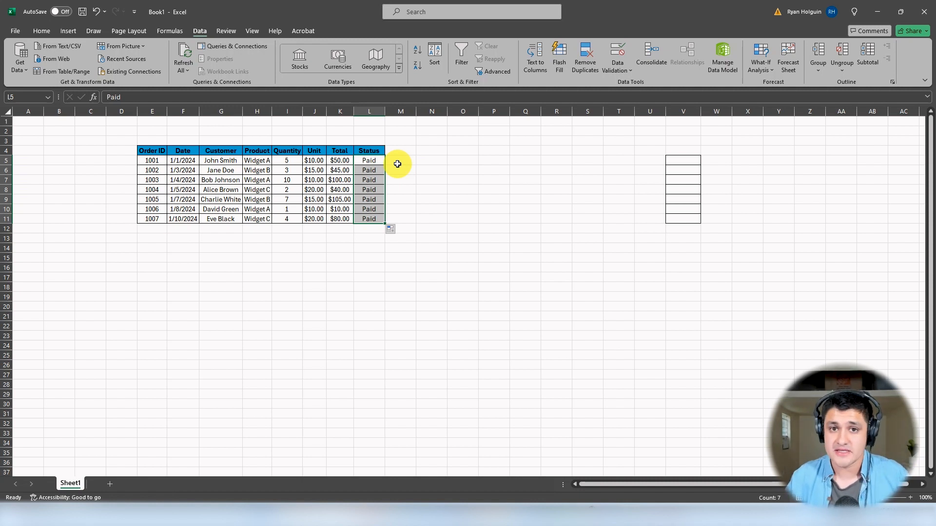
pyautogui.click(417, 167)
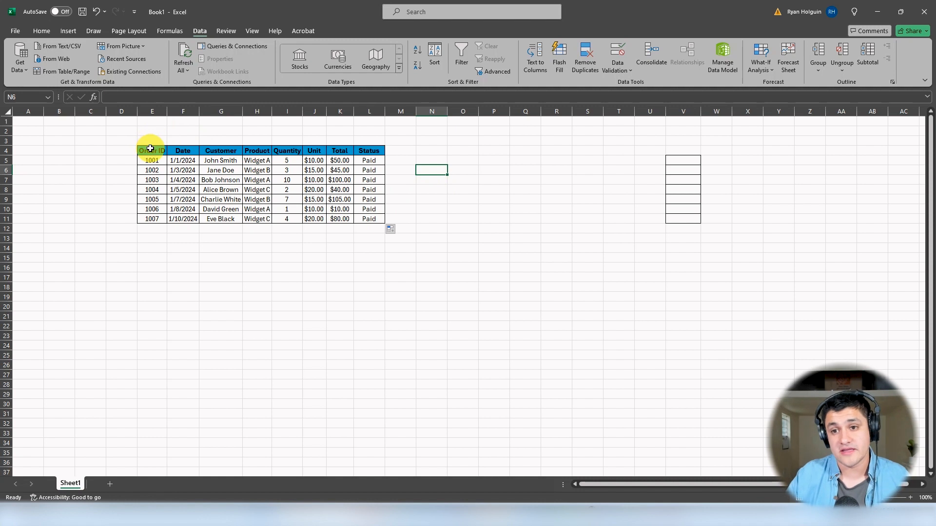
# Step: Convert the order range E4:L11 into a table, using its first row as headers
pyautogui.moveTo(150, 148); pyautogui.dragTo(384, 219)
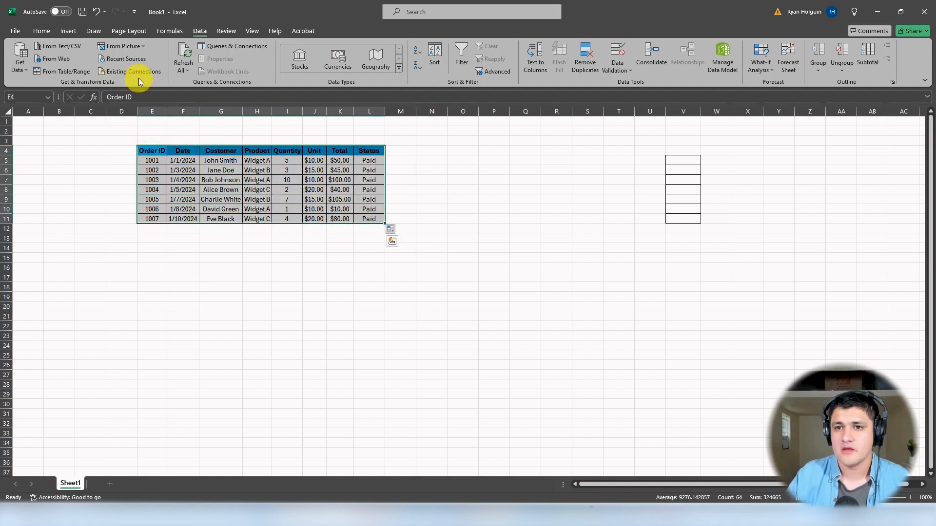
pyautogui.click(69, 32)
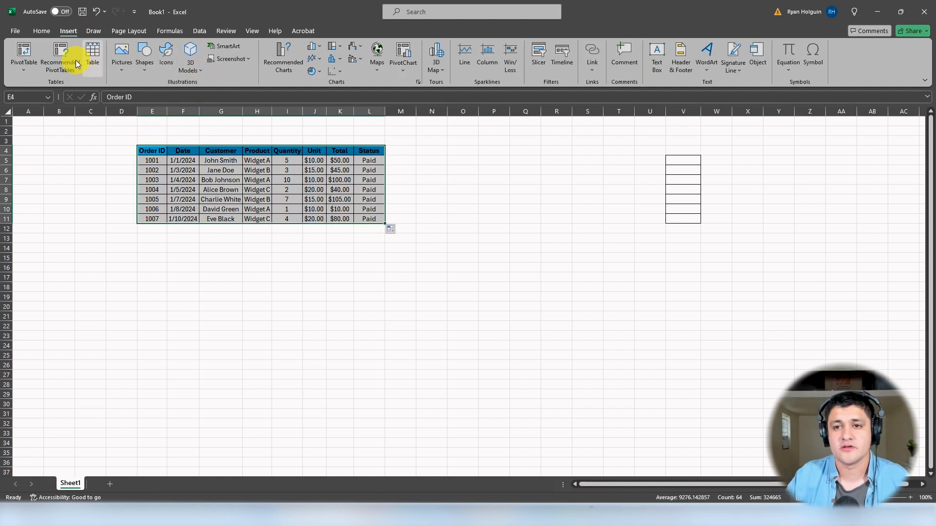
pyautogui.click(91, 71)
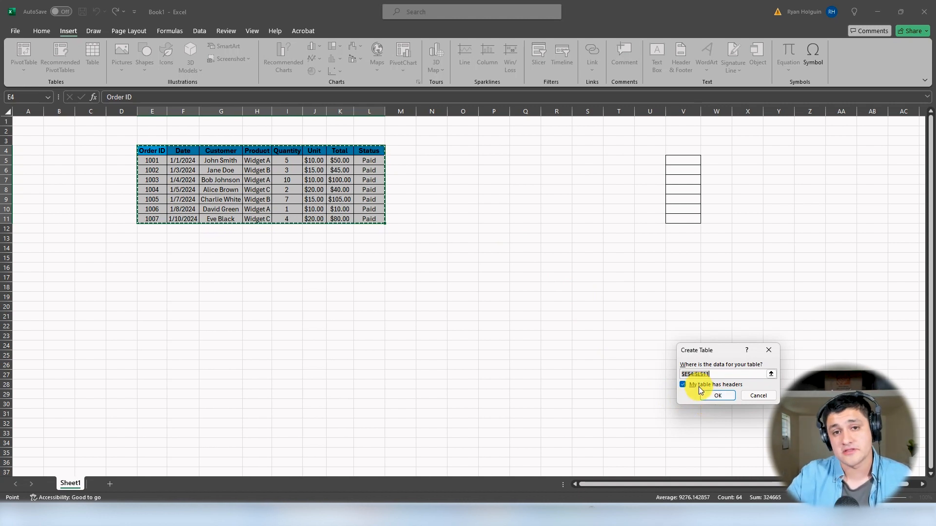
pyautogui.click(718, 395)
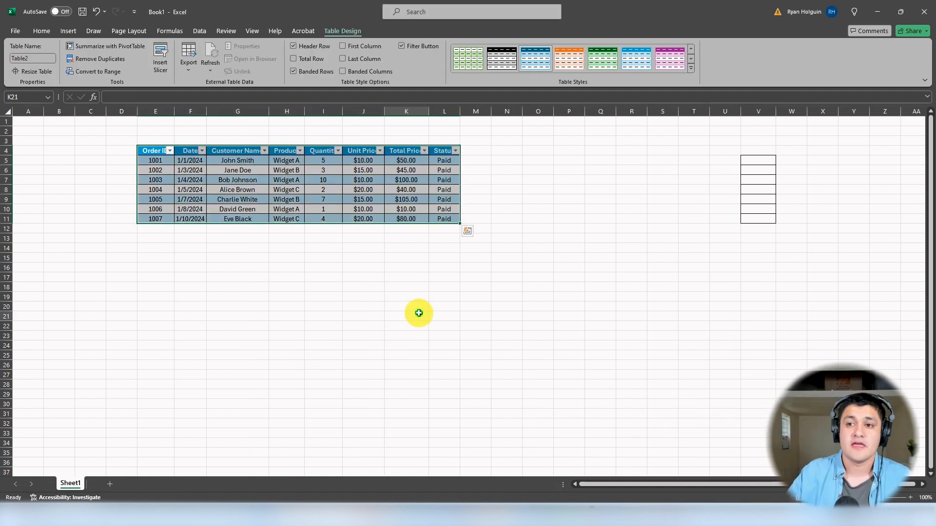
pyautogui.click(419, 313)
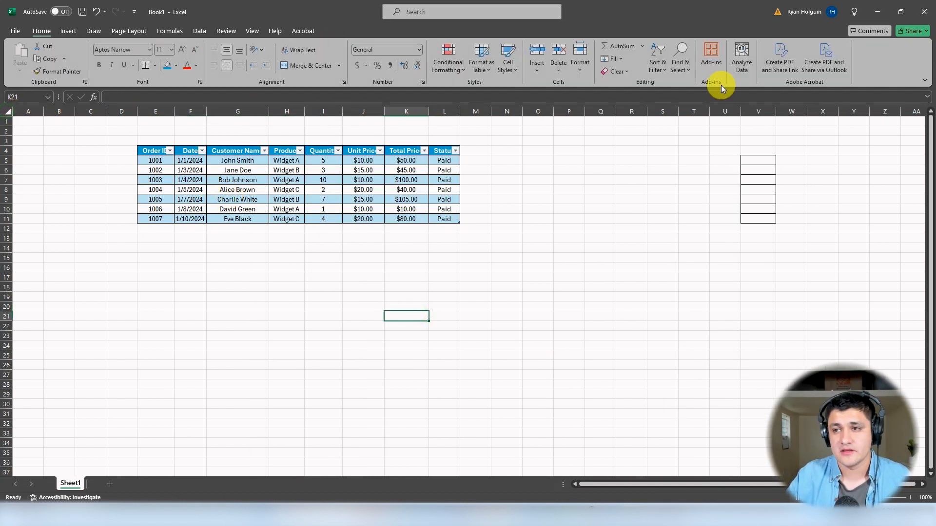
# Step: AutoFit the column widths of the entire sheet so the table headers fit
pyautogui.hotkey('ctrl', 'a')
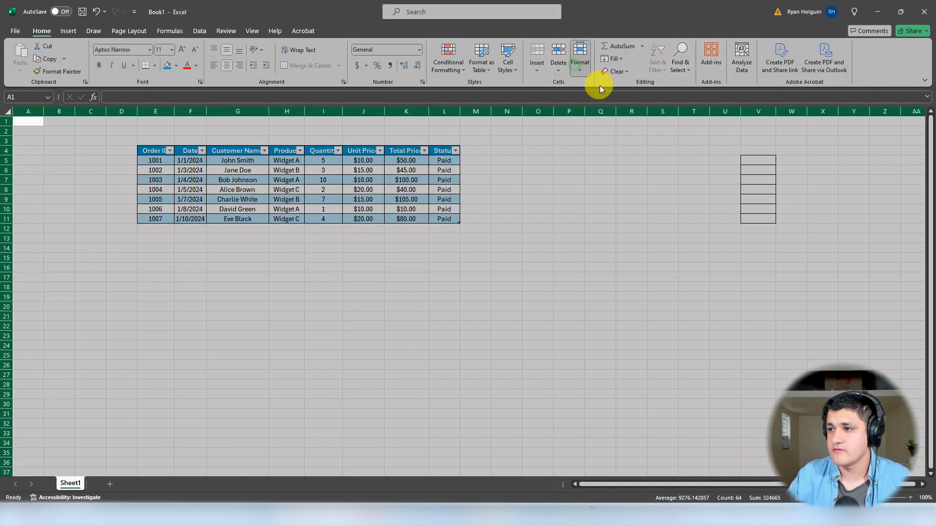
pyautogui.click(629, 133)
pyautogui.click(567, 170)
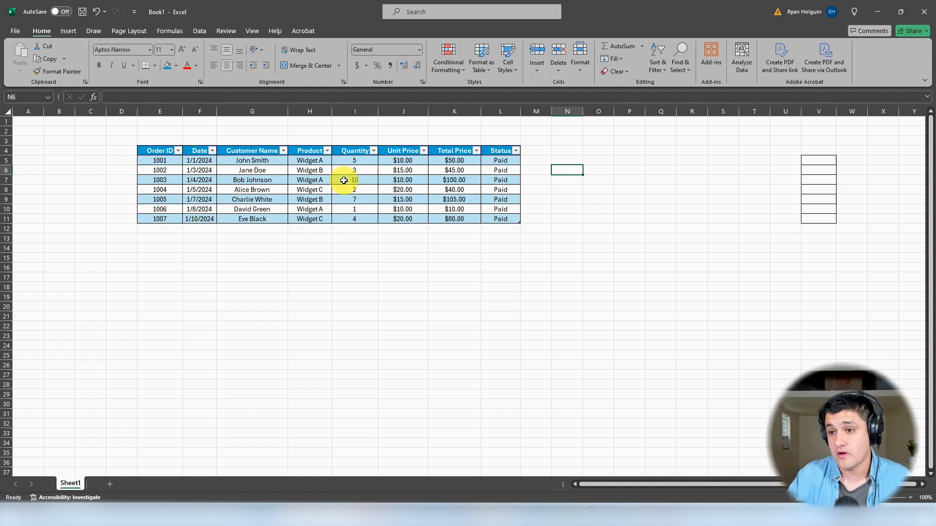
# Step: Filter the Product column to show only Widget A, and clear that filter
pyautogui.click(327, 151)
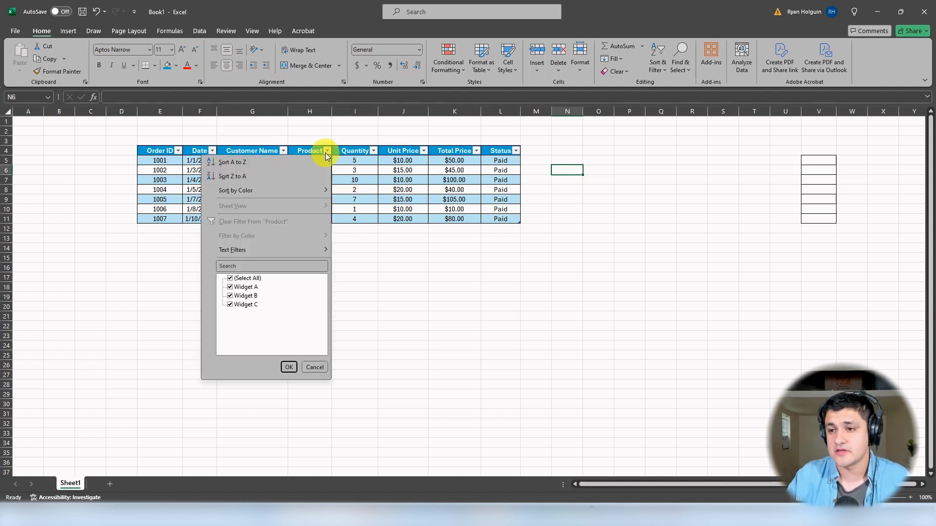
pyautogui.click(230, 278)
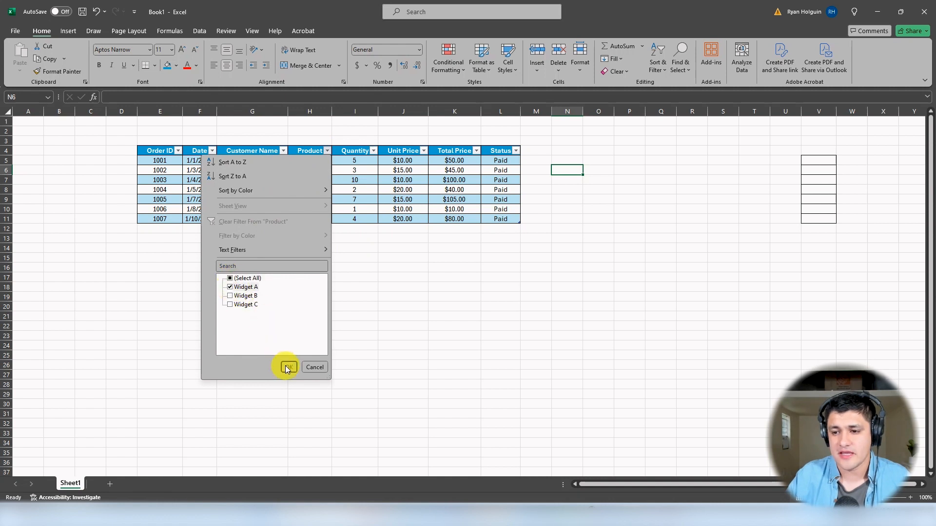
pyautogui.click(289, 367)
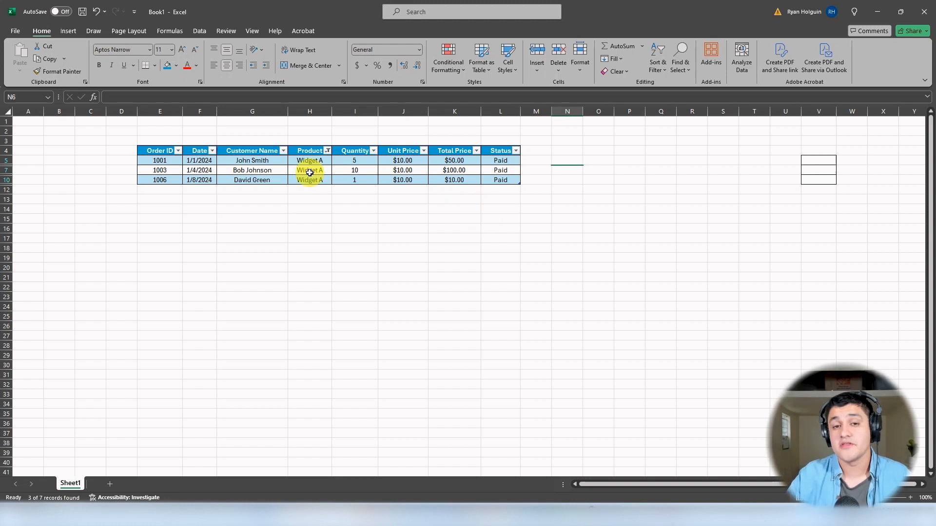
pyautogui.click(327, 151)
pyautogui.click(242, 221)
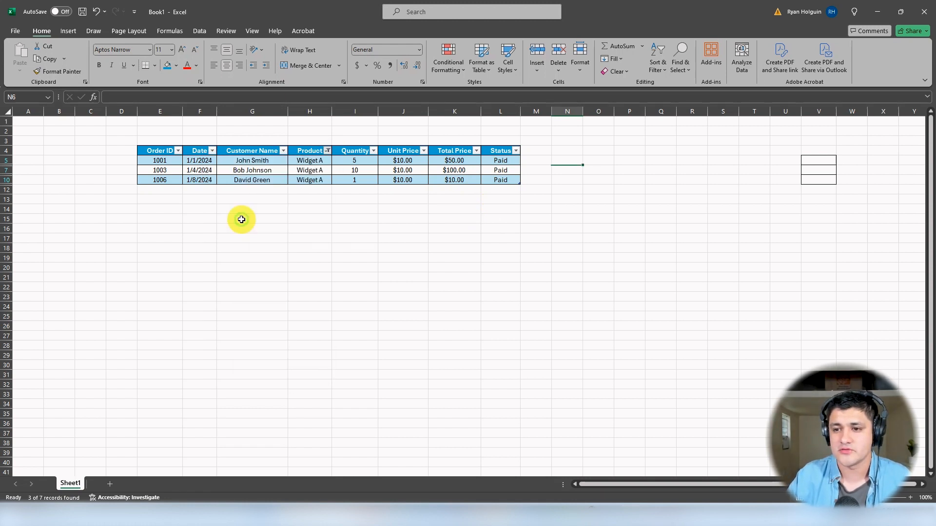
# Step: Sort the order table by the Date column
pyautogui.click(212, 150)
pyautogui.click(176, 177)
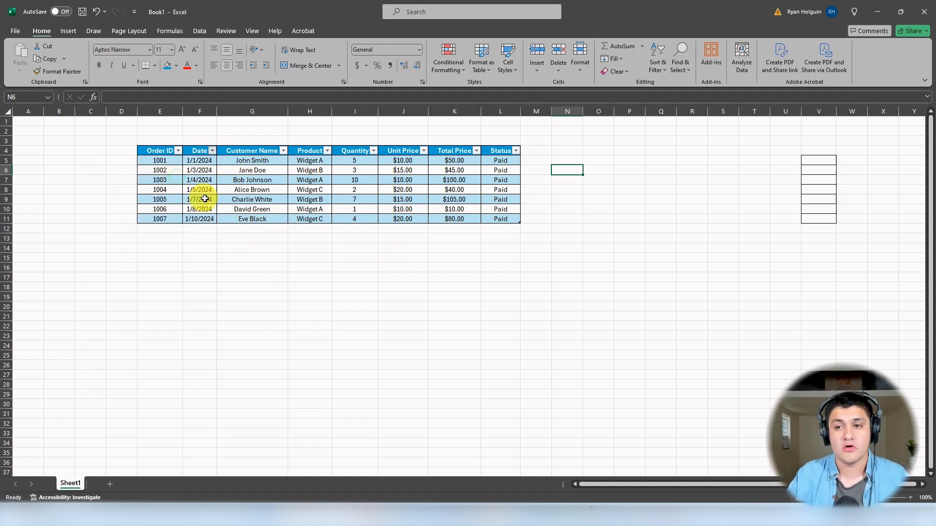